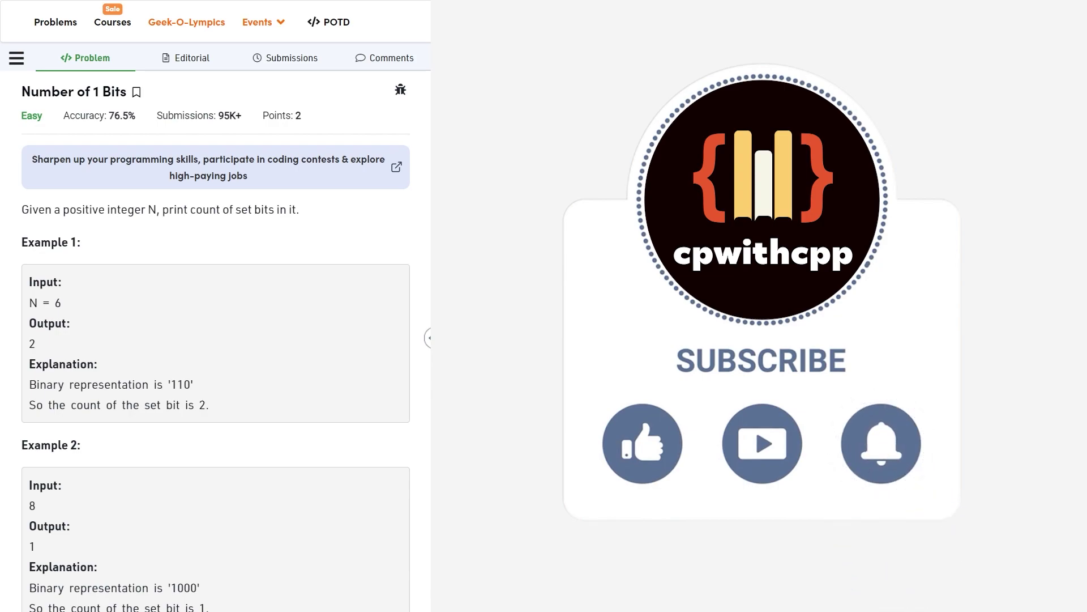
Review the Number of 1 Bits problem and its 1 ≤ N ≤ 10⁹ constraint, then go to Rnote
scroll(359, 438, down, 7)
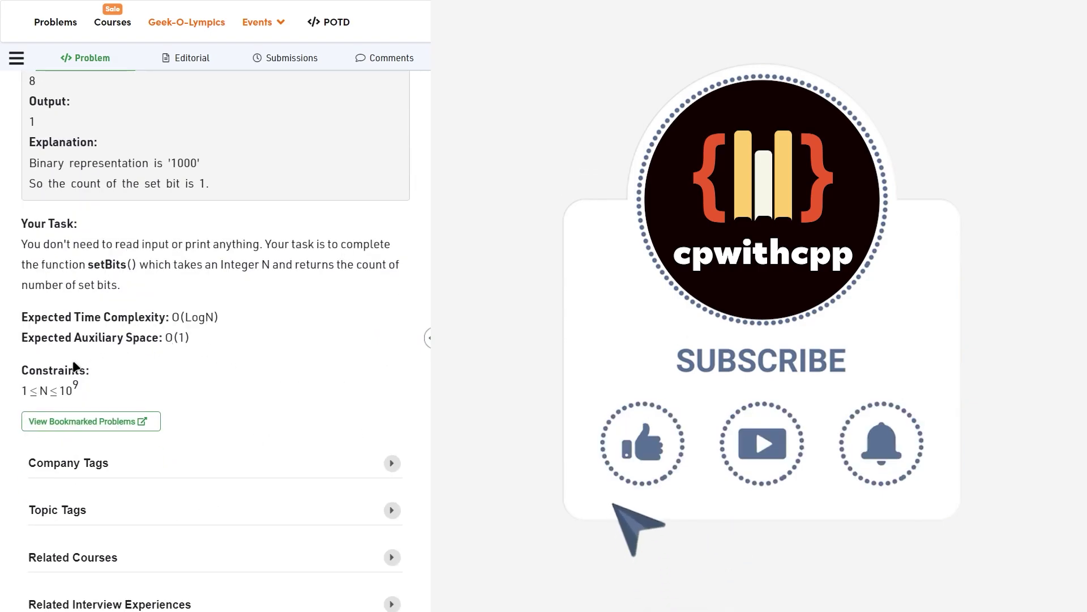
drag(19, 392, 81, 389)
click(81, 389)
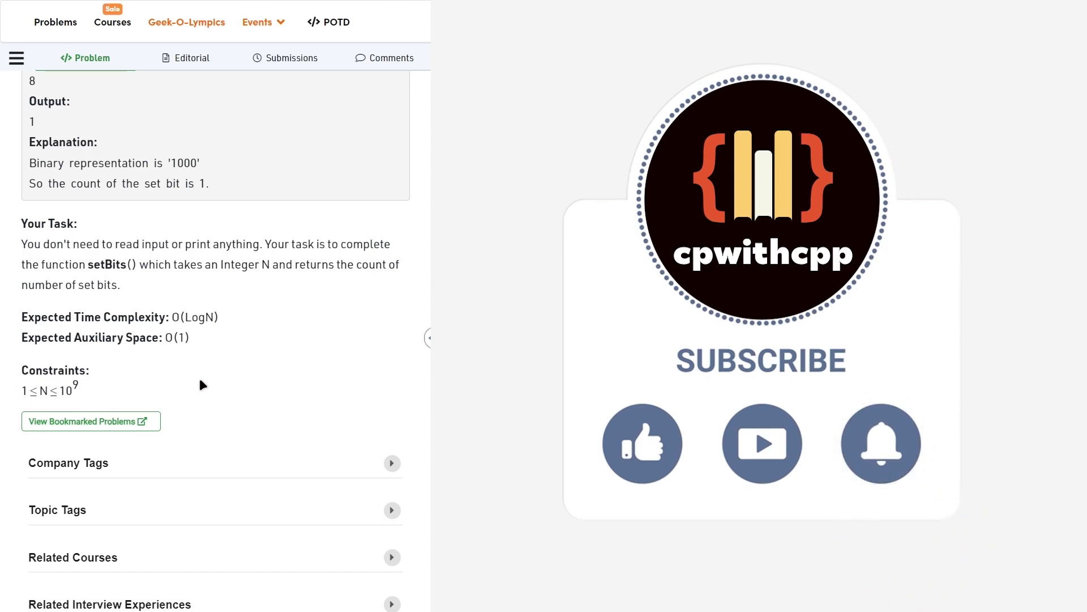
scroll(199, 378, up, 1)
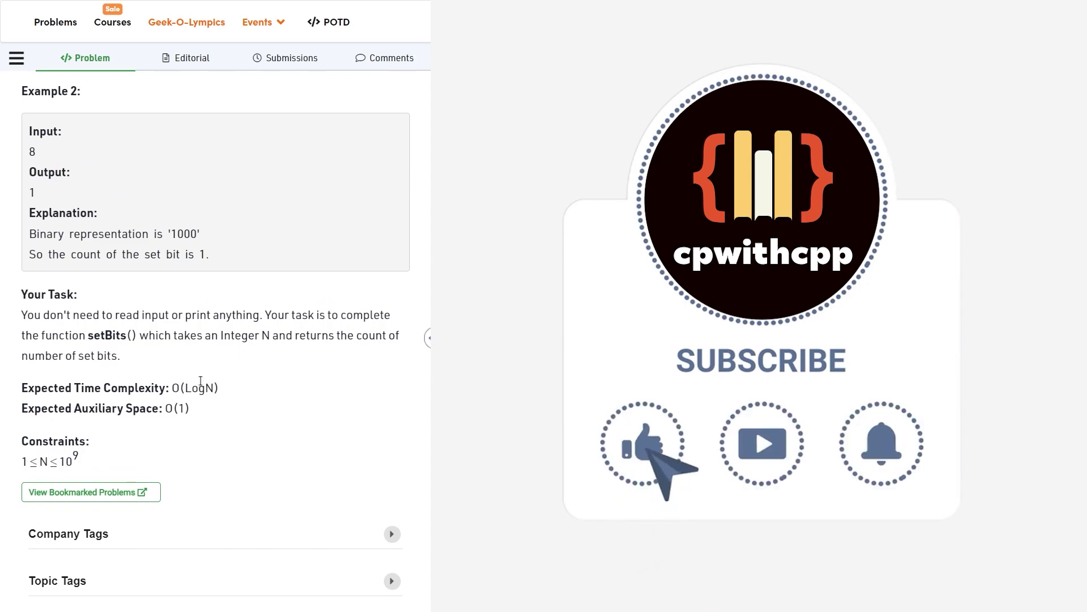
scroll(200, 380, up, 4)
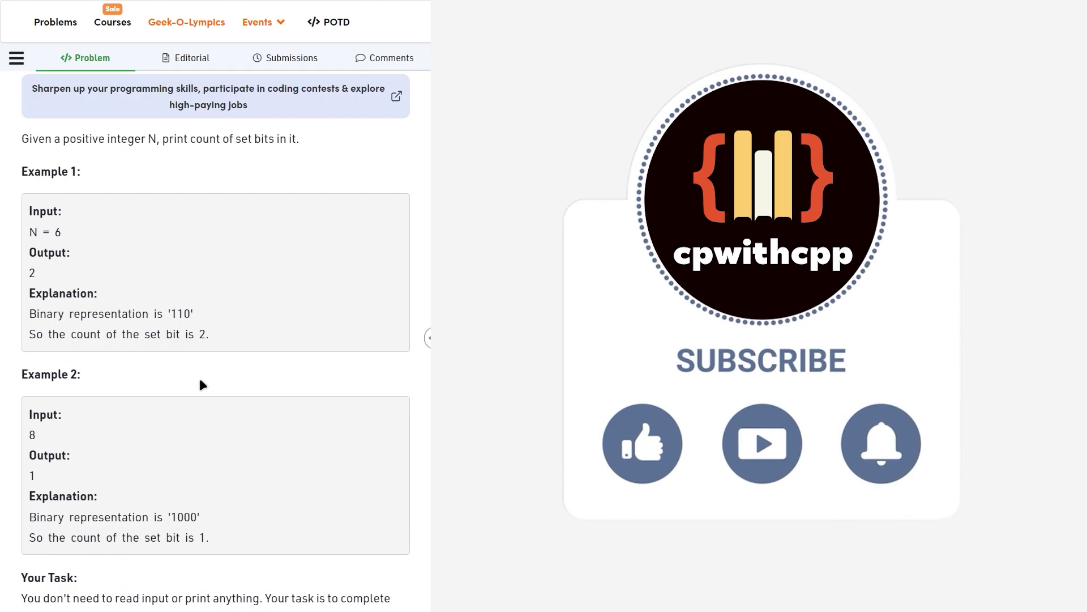
scroll(200, 379, down, 3)
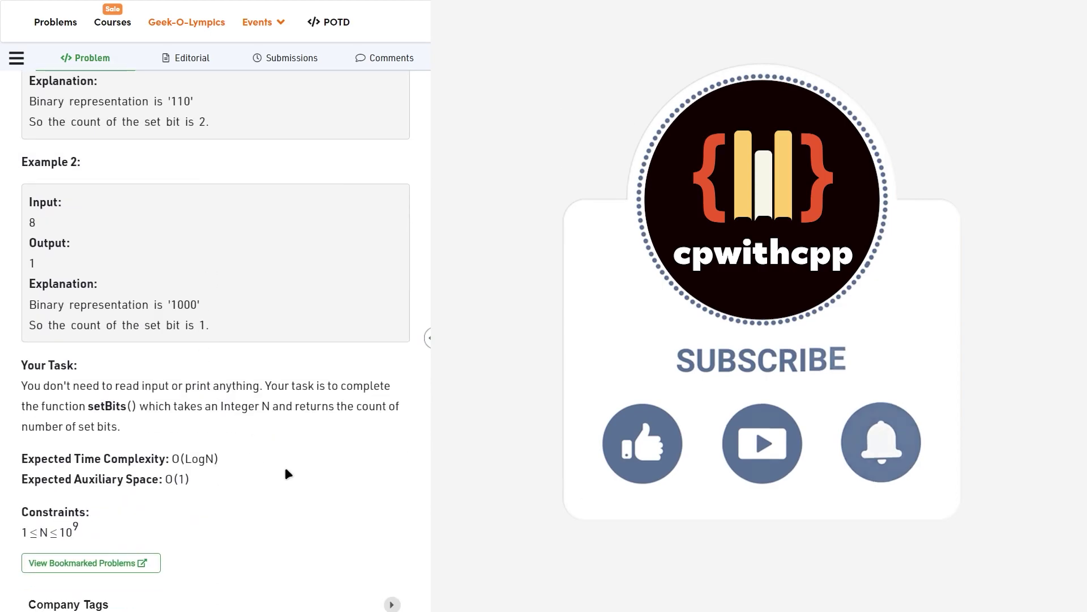
key(alt+Tab)
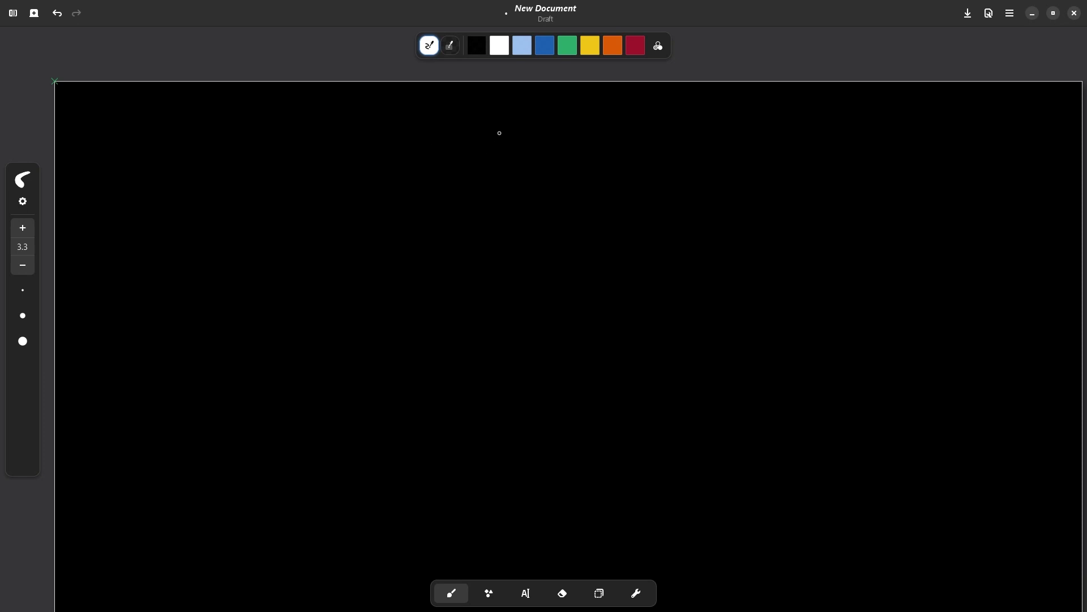
Sketch a 32-bit diagram with indices 31 … 1 0, bit values beneath, an underline and a bit-0 arrow
mouse_move(270, 122)
mouse_down()
mouse_move(270, 135)
mouse_move(295, 126)
mouse_up()
drag(423, 161, 316, 172)
drag(233, 173, 291, 173)
drag(188, 161, 188, 176)
drag(204, 161, 207, 175)
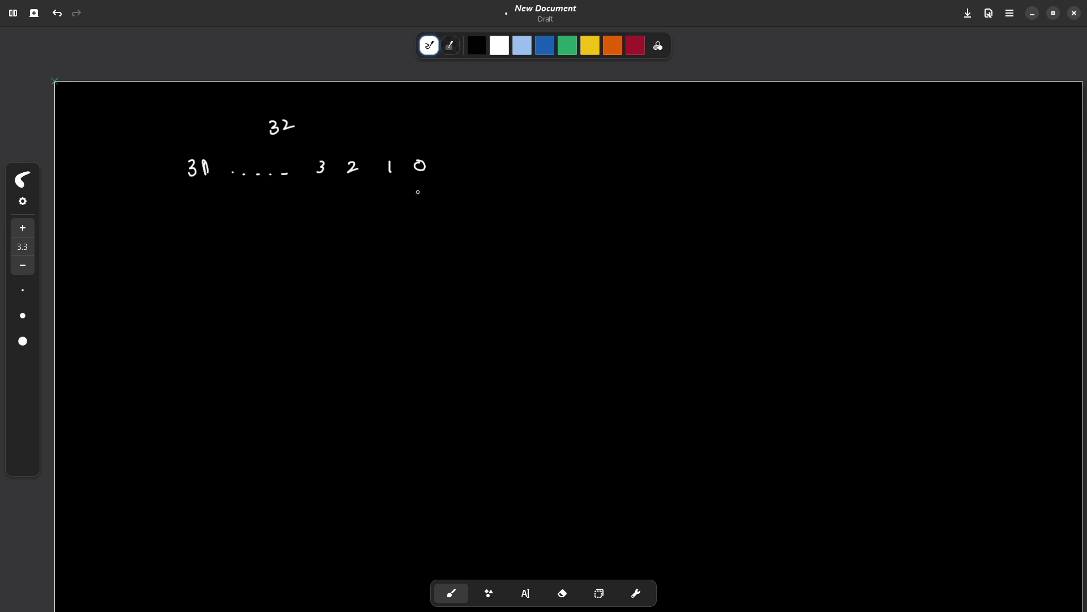
drag(419, 190, 321, 208)
mouse_move(193, 199)
mouse_down()
mouse_move(207, 233)
mouse_move(424, 227)
mouse_up()
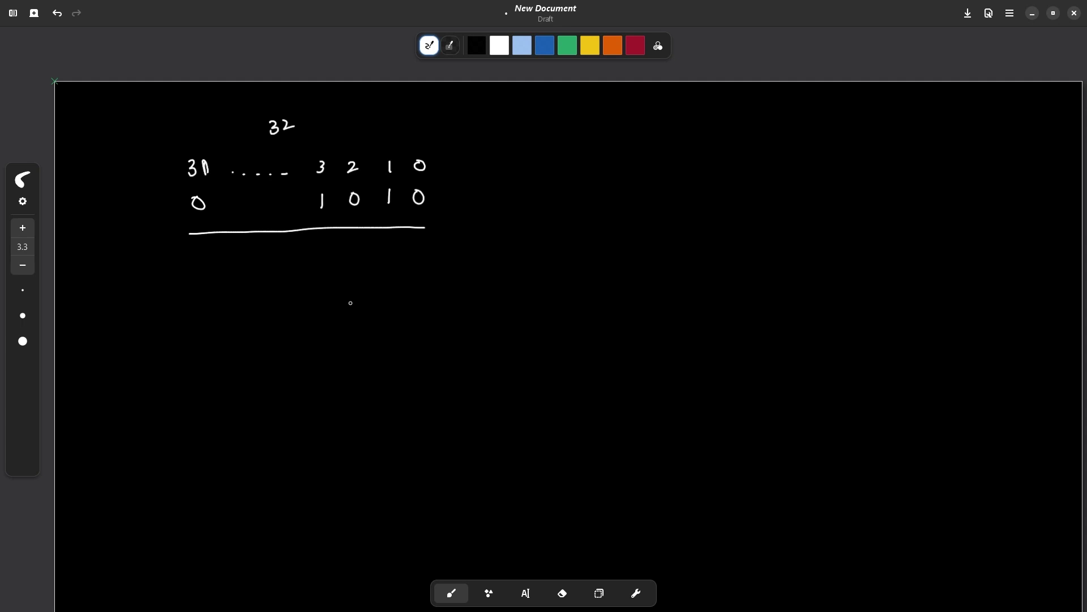
drag(424, 120, 426, 139)
Write 0101101 over the mask 0000001 on the right, underlined and bracketed
drag(687, 168, 687, 168)
mouse_move(713, 166)
mouse_down()
mouse_move(712, 177)
mouse_move(758, 172)
mouse_up()
drag(774, 163, 796, 174)
mouse_move(692, 195)
mouse_down()
mouse_move(692, 205)
mouse_move(693, 194)
mouse_up()
mouse_move(719, 194)
mouse_down()
mouse_move(712, 202)
mouse_move(719, 195)
mouse_up()
mouse_move(736, 194)
mouse_down()
mouse_move(730, 202)
mouse_move(736, 194)
mouse_up()
mouse_move(752, 194)
mouse_down()
mouse_move(746, 202)
mouse_move(752, 195)
mouse_up()
drag(760, 194, 766, 193)
mouse_move(788, 192)
mouse_down()
mouse_move(781, 200)
mouse_move(788, 191)
mouse_up()
drag(797, 190, 799, 202)
drag(672, 219, 824, 215)
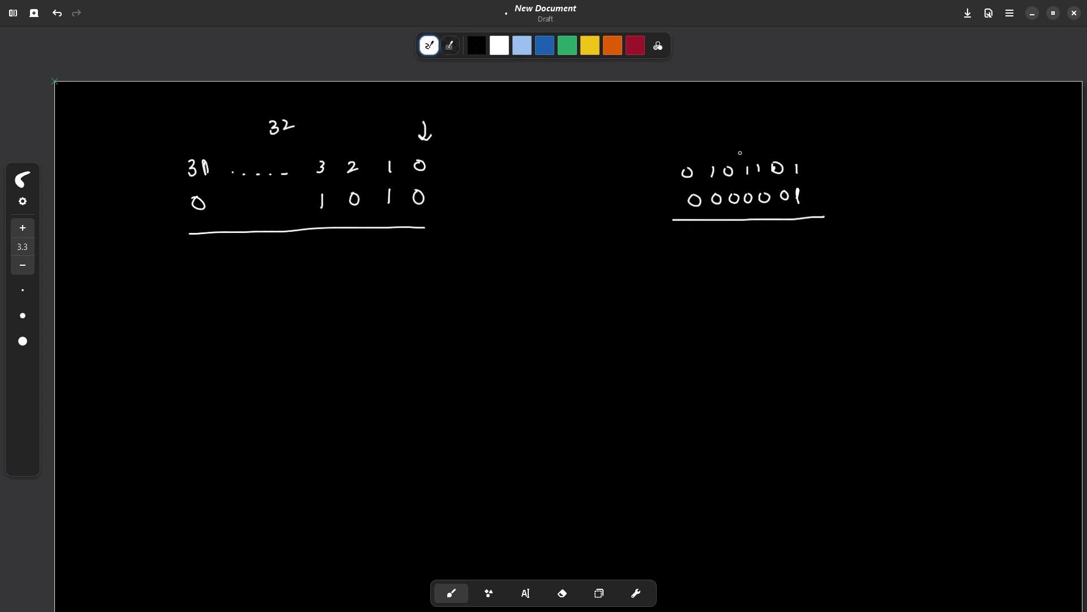
mouse_move(736, 152)
mouse_down()
mouse_move(777, 150)
mouse_move(789, 180)
mouse_move(780, 210)
mouse_move(705, 216)
mouse_up()
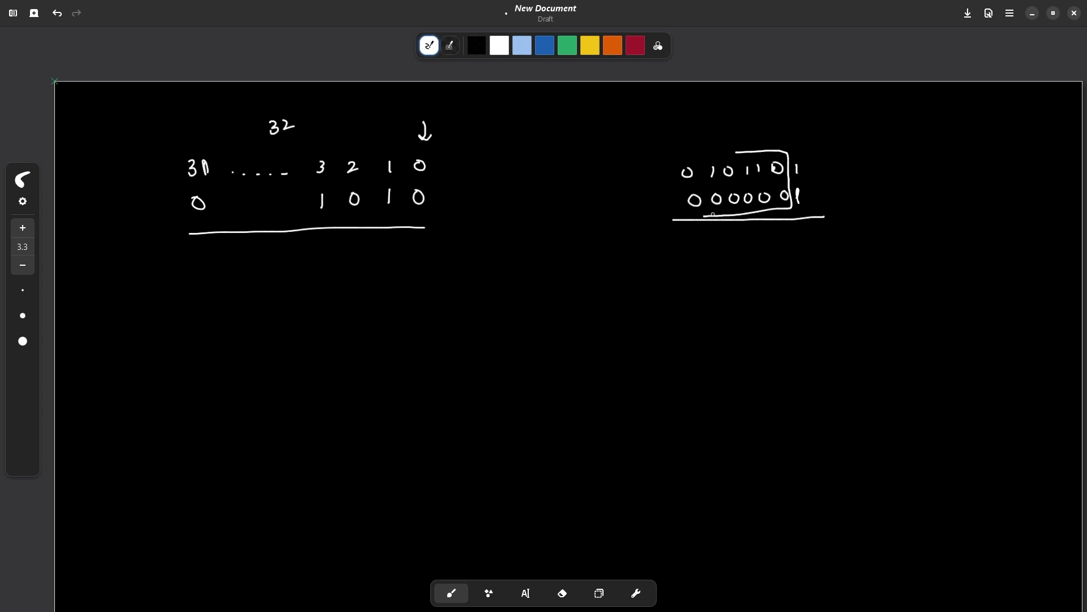
Write the AND result digits below the line and mark the last bit of 0101101
drag(756, 245, 760, 239)
drag(657, 207, 673, 206)
mouse_move(795, 137)
mouse_down()
mouse_move(829, 167)
mouse_move(817, 172)
mouse_up()
mouse_move(793, 239)
mouse_down()
mouse_move(777, 296)
mouse_move(793, 317)
mouse_move(808, 315)
mouse_up()
drag(747, 281, 805, 281)
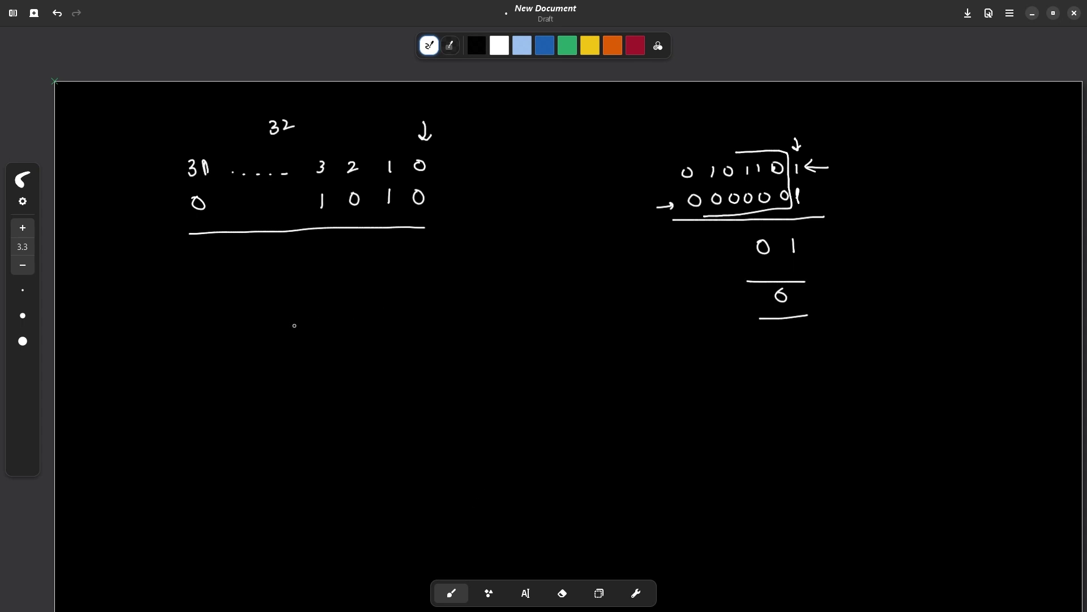
Write 'bitwise and 1' with arrows branching to outcomes 0 and 1
drag(292, 318, 311, 333)
drag(305, 325, 343, 331)
mouse_move(352, 320)
mouse_down()
mouse_move(347, 331)
mouse_move(399, 328)
mouse_up()
mouse_move(405, 313)
mouse_down()
mouse_move(405, 329)
mouse_move(512, 310)
mouse_move(470, 344)
mouse_move(512, 353)
mouse_up()
drag(506, 283, 512, 287)
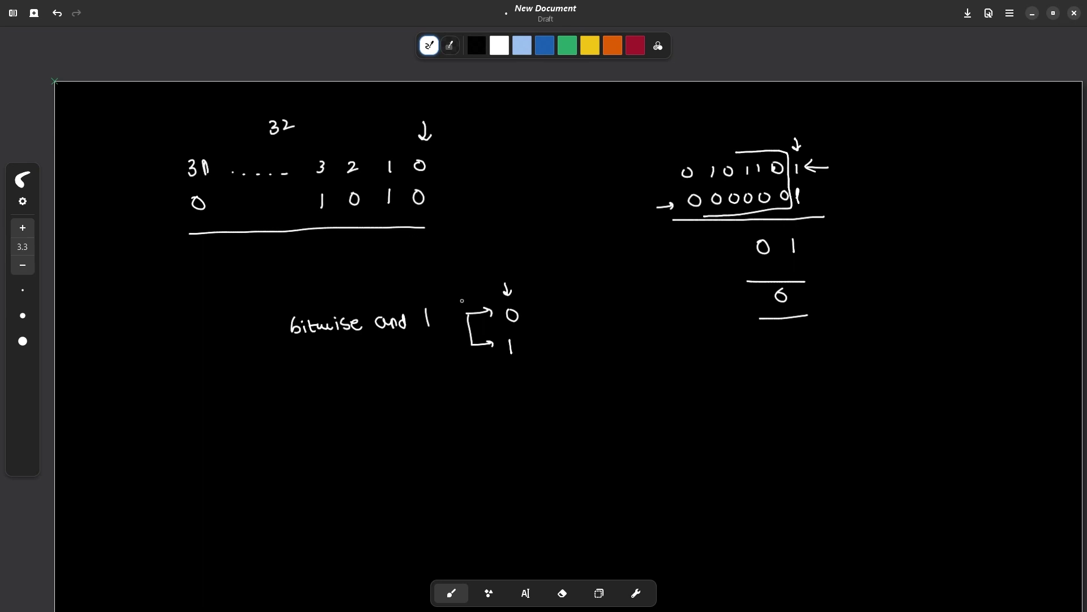
drag(515, 381, 519, 375)
Circle the bit-0 column and show 0101101 right-shifting to 010110 and then 01011
mouse_move(419, 150)
mouse_down()
mouse_move(423, 218)
mouse_move(419, 149)
mouse_up()
mouse_move(642, 170)
mouse_down()
mouse_move(659, 170)
mouse_move(652, 177)
mouse_up()
mouse_move(708, 381)
mouse_down()
mouse_move(703, 392)
mouse_move(709, 382)
mouse_move(731, 394)
mouse_up()
mouse_move(754, 380)
mouse_down()
mouse_move(748, 391)
mouse_move(754, 381)
mouse_move(798, 392)
mouse_up()
mouse_move(814, 381)
mouse_down()
mouse_move(816, 391)
mouse_move(819, 381)
mouse_up()
mouse_move(836, 378)
mouse_down()
mouse_move(837, 391)
mouse_move(842, 360)
mouse_up()
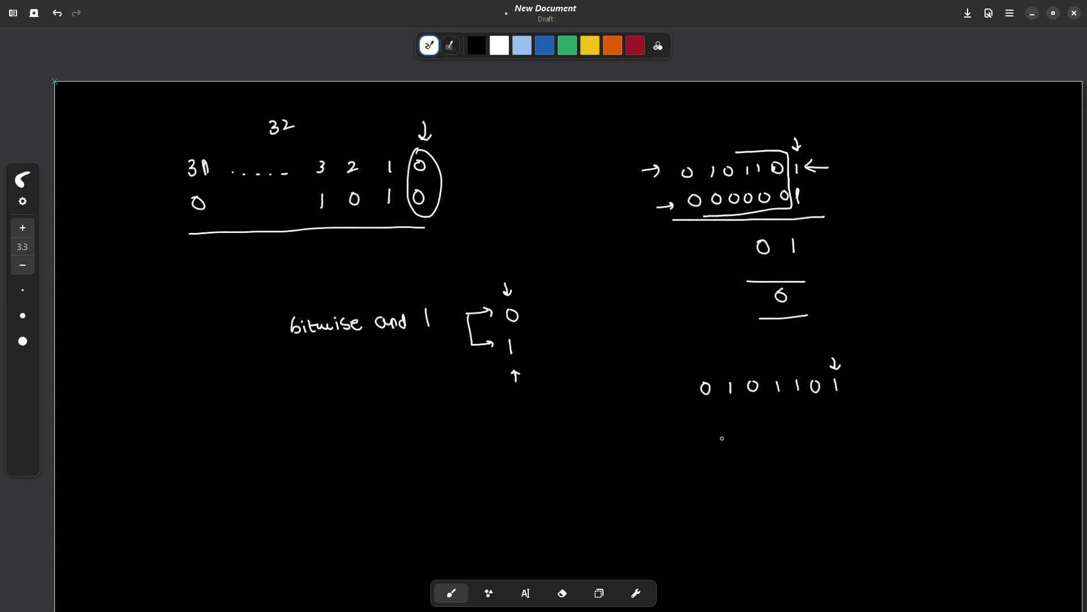
mouse_move(737, 423)
mouse_down()
mouse_move(732, 431)
mouse_move(739, 423)
mouse_move(755, 437)
mouse_move(783, 432)
mouse_move(778, 422)
mouse_up()
mouse_move(801, 420)
mouse_down()
mouse_move(801, 431)
mouse_move(838, 420)
mouse_up()
drag(739, 452, 844, 447)
drag(837, 404, 841, 406)
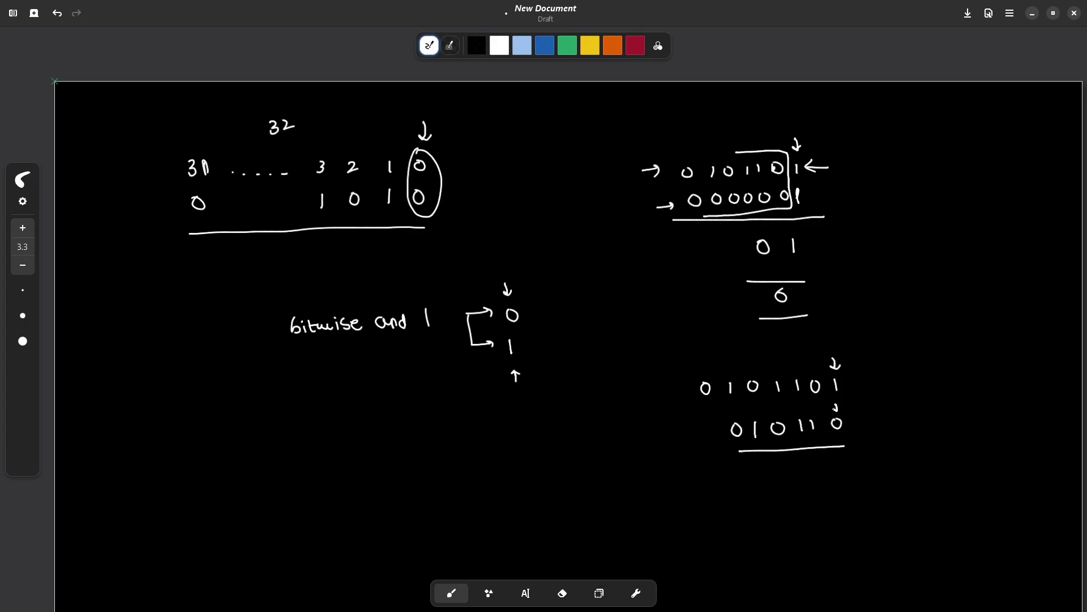
drag(726, 477, 822, 479)
drag(835, 468, 835, 481)
Write the formula N = N>>1 and underline it
mouse_move(256, 456)
mouse_down()
mouse_move(256, 443)
mouse_move(292, 449)
mouse_up()
drag(301, 442, 336, 449)
drag(350, 438, 351, 451)
drag(267, 469, 349, 459)
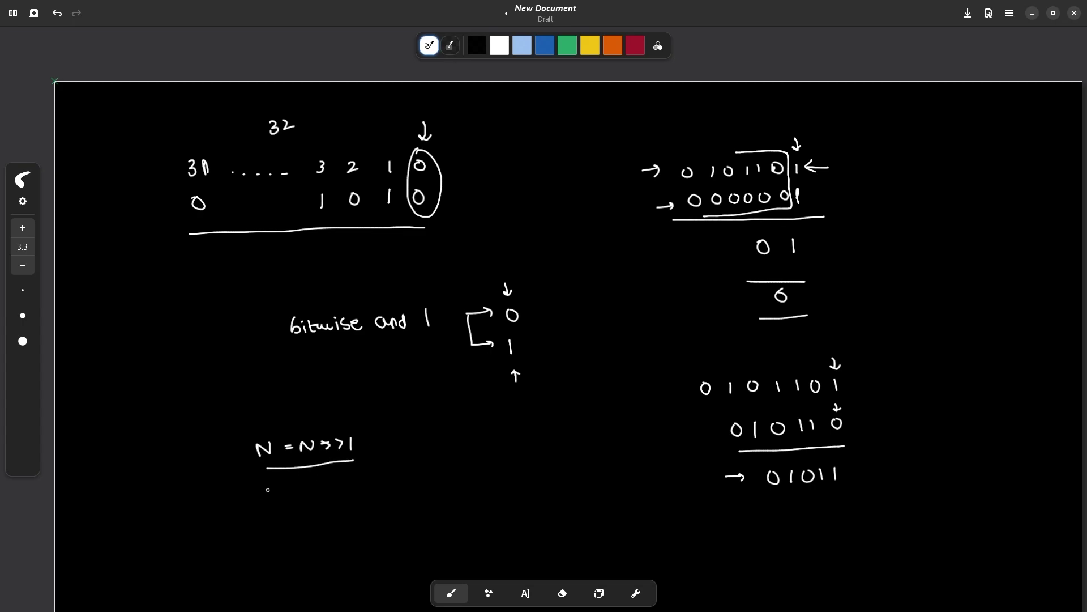
Write the loop range i, 0, 32 and an underlined (N>>i) & 1 branching to 1 or 0
click(231, 497)
mouse_move(231, 501)
mouse_down()
mouse_move(244, 513)
mouse_move(264, 500)
mouse_move(279, 509)
mouse_move(327, 504)
mouse_up()
scroll(351, 484, down, 5)
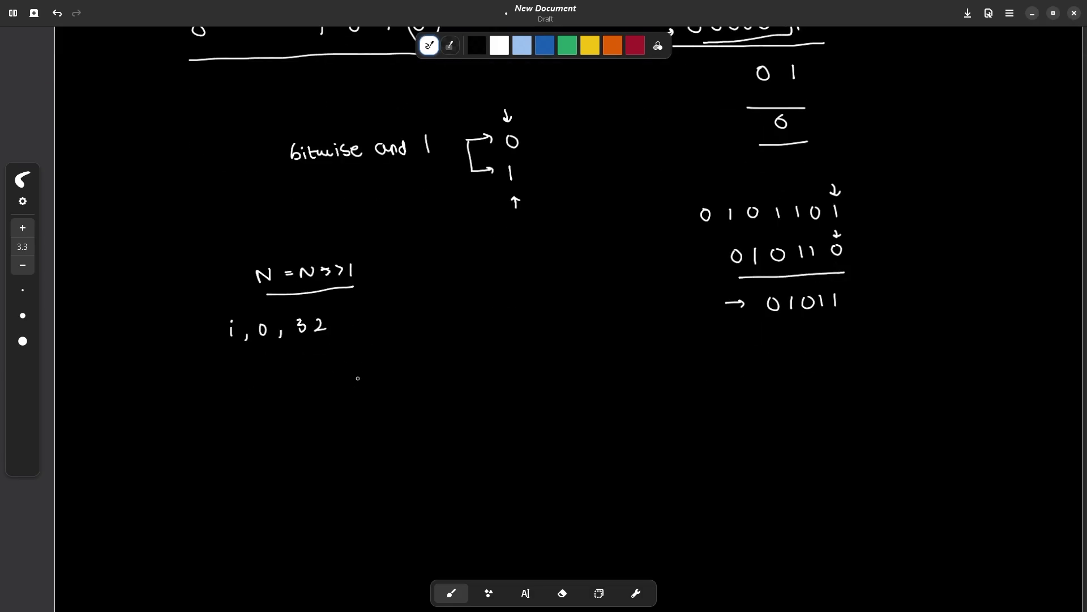
drag(284, 379, 295, 369)
drag(304, 369, 328, 377)
mouse_move(340, 370)
mouse_down()
mouse_move(290, 391)
mouse_move(362, 371)
mouse_move(386, 379)
mouse_up()
drag(278, 400, 458, 379)
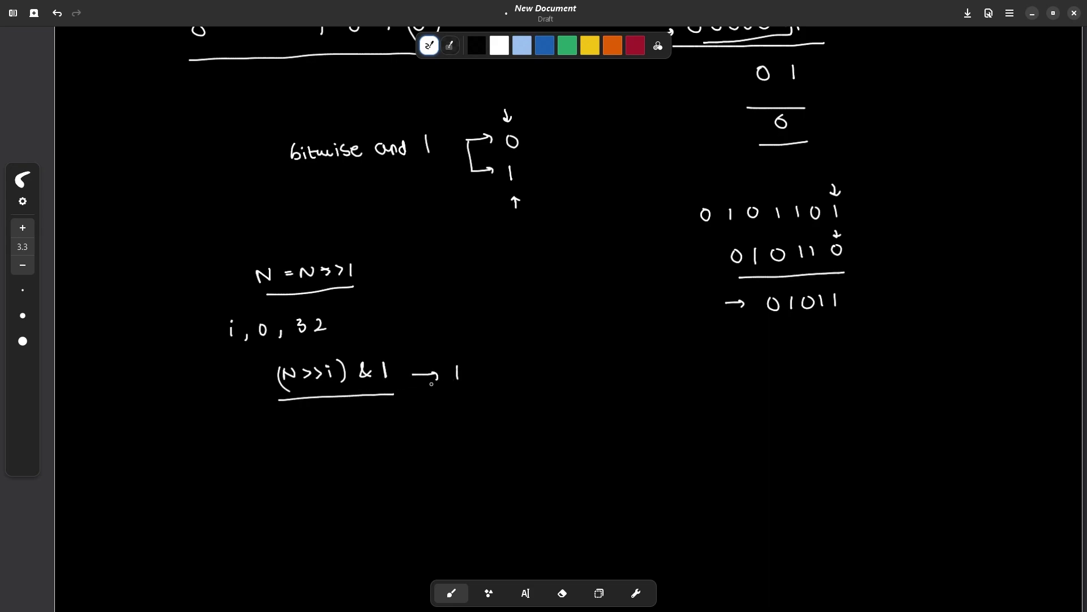
drag(325, 340, 326, 354)
drag(321, 348, 331, 347)
mouse_move(410, 382)
mouse_down()
mouse_move(412, 413)
mouse_move(436, 414)
mouse_up()
drag(464, 403, 463, 405)
Add arrows marking N = N>>1 and (N>>i) & 1, undoing one overlong arrow
drag(290, 231, 291, 252)
drag(285, 242, 296, 242)
drag(208, 280, 243, 279)
drag(234, 275, 239, 283)
key(ctrl+z)
key(ctrl+z)
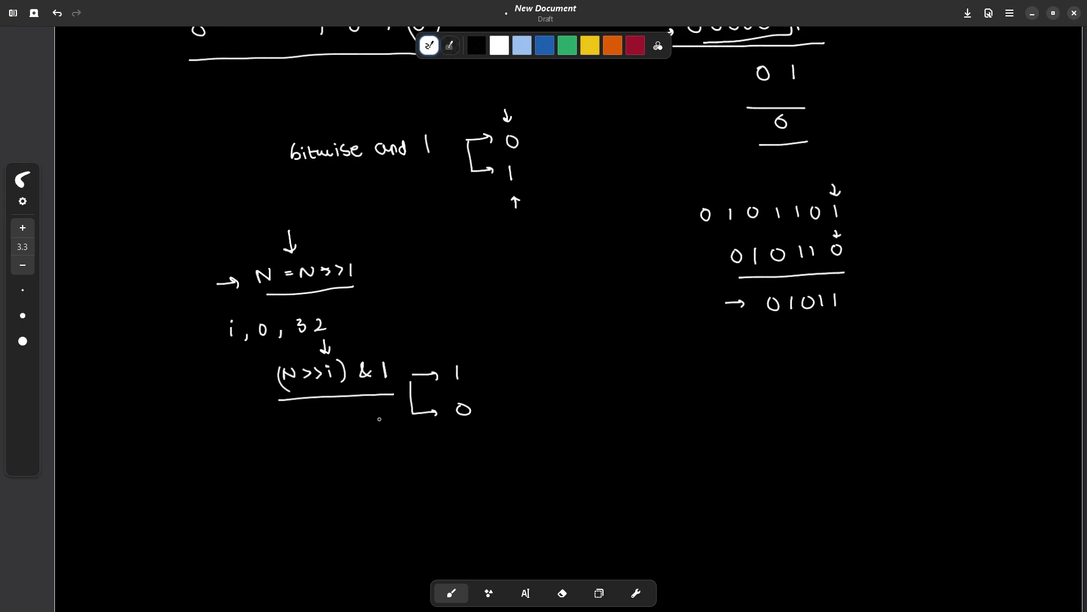
drag(316, 422, 315, 408)
drag(308, 416, 321, 417)
Write an example binary N ending in zeros, labelled 32 with a double underline and an arrow above
scroll(342, 395, down, 2)
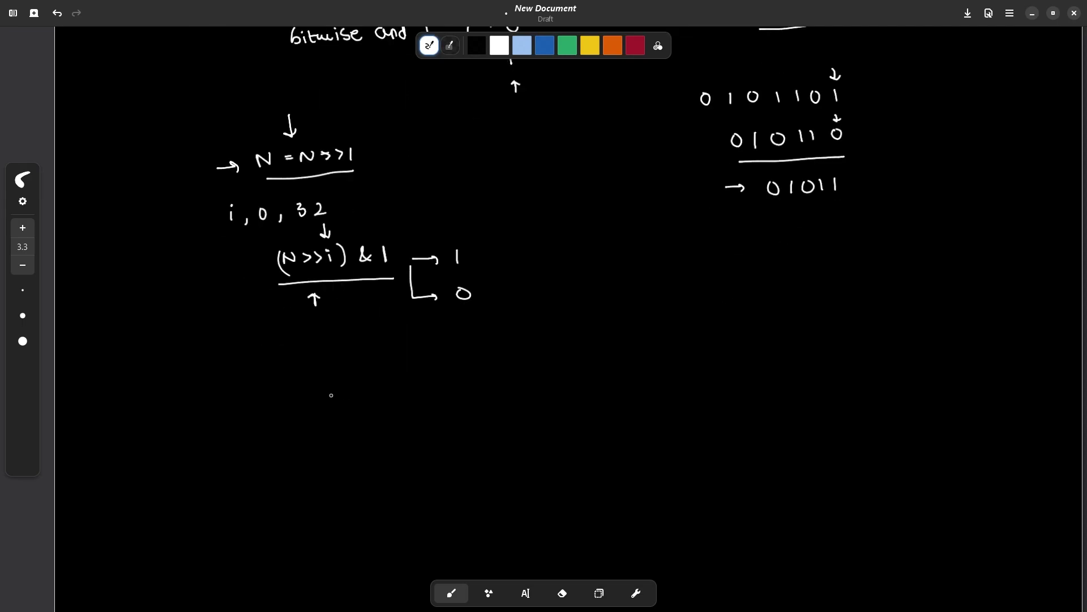
mouse_move(281, 383)
mouse_down()
mouse_move(282, 398)
mouse_move(306, 383)
mouse_up()
drag(327, 382, 326, 396)
drag(347, 383, 347, 383)
mouse_move(368, 381)
mouse_down()
mouse_move(362, 387)
mouse_move(398, 393)
mouse_move(425, 383)
mouse_up()
mouse_move(458, 382)
mouse_down()
mouse_move(448, 388)
mouse_move(459, 383)
mouse_up()
drag(472, 380, 471, 386)
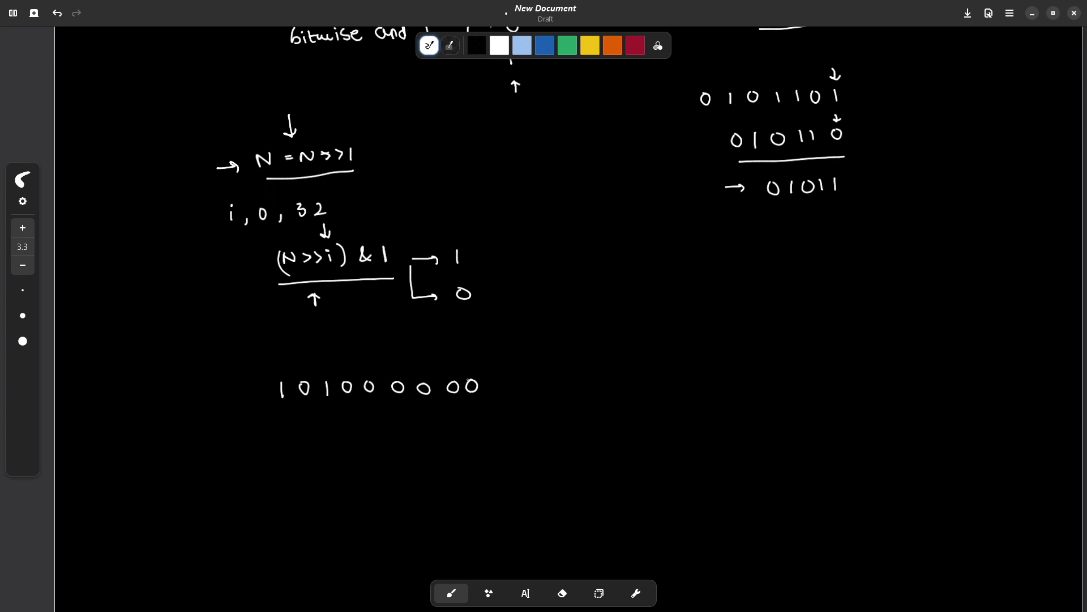
drag(280, 408, 477, 413)
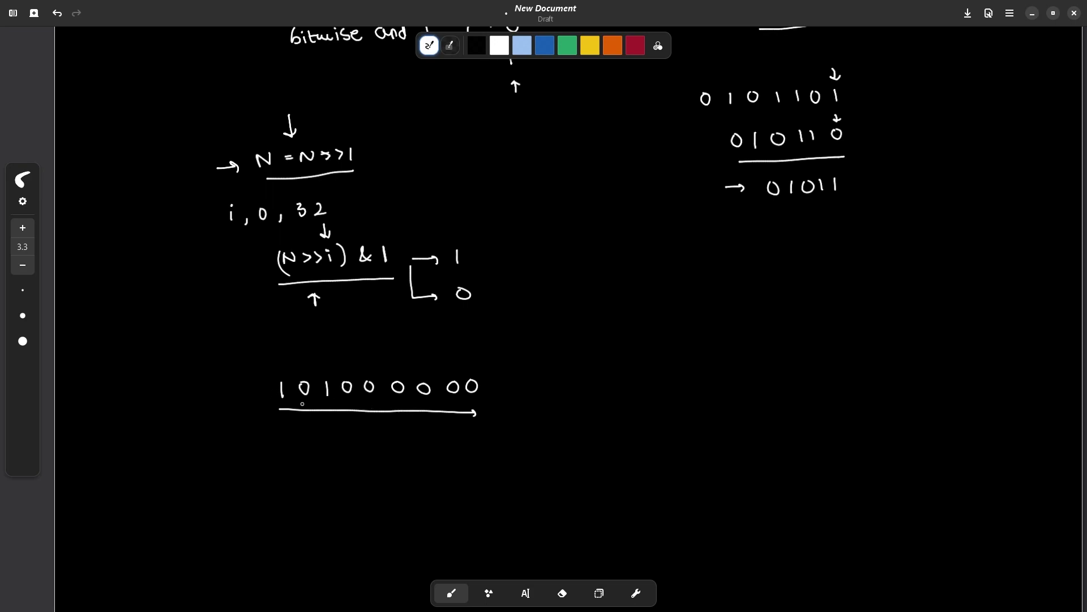
drag(281, 354, 285, 364)
key(ctrl+z)
key(ctrl+z)
key(ctrl+z)
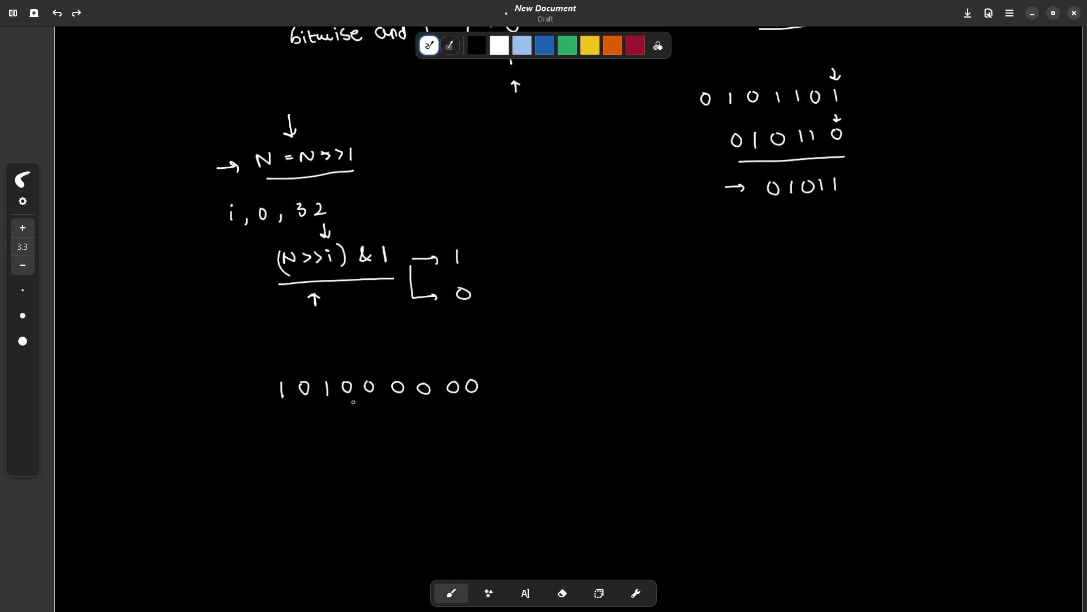
drag(547, 338, 547, 352)
drag(564, 340, 571, 356)
drag(554, 367, 572, 363)
drag(323, 354, 327, 363)
Write N-1 in binary below N, ending in ones, and mark N's trailing zeros
mouse_move(174, 451)
mouse_down()
mouse_move(204, 438)
mouse_move(219, 454)
mouse_up()
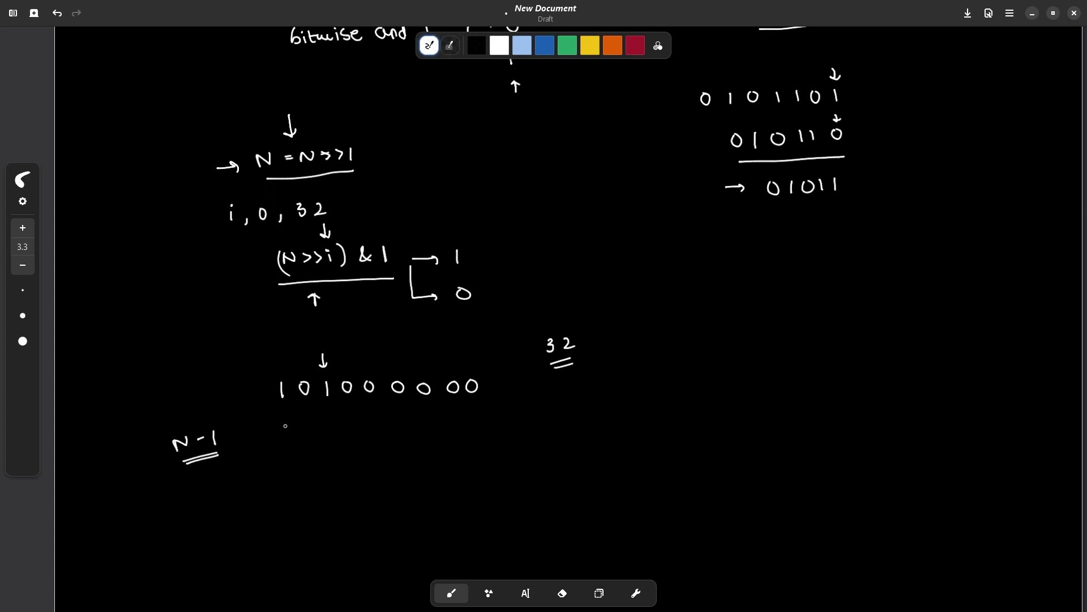
mouse_move(285, 424)
mouse_down()
mouse_move(285, 439)
mouse_move(308, 423)
mouse_move(343, 435)
mouse_move(338, 424)
mouse_up()
mouse_move(353, 421)
mouse_down()
mouse_move(352, 436)
mouse_move(478, 432)
mouse_up()
drag(165, 407, 182, 390)
drag(174, 464, 220, 456)
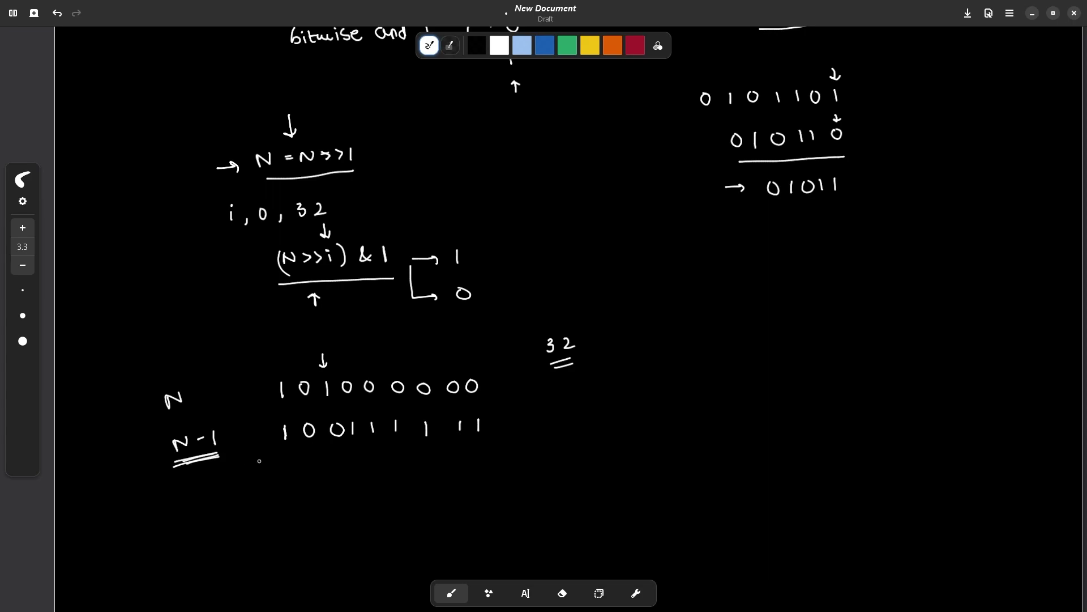
drag(325, 353, 325, 337)
drag(349, 404, 482, 404)
drag(329, 410, 336, 412)
drag(340, 372, 471, 370)
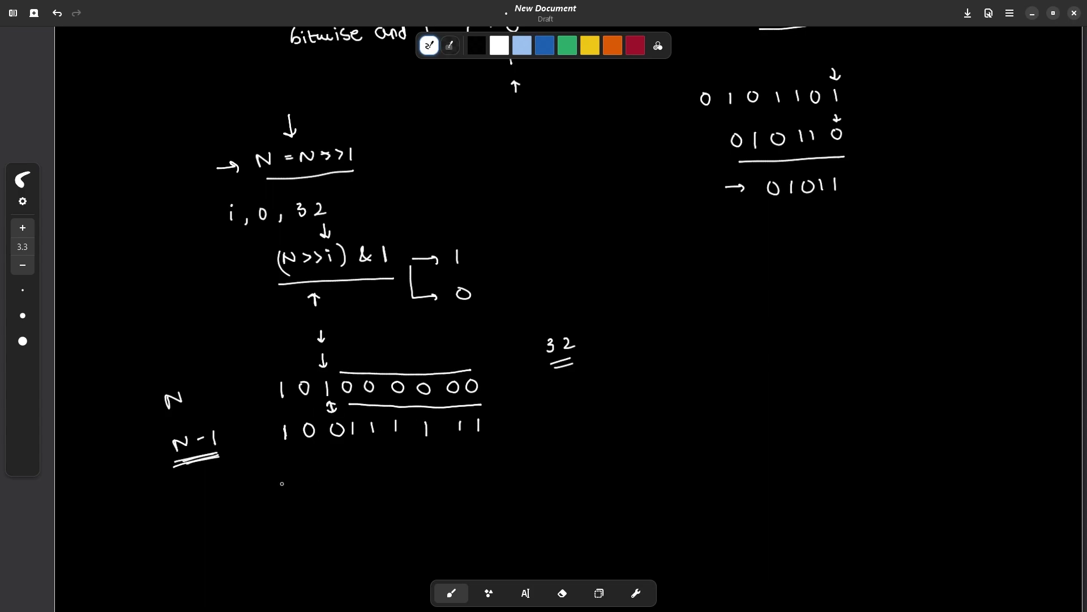
Add & between the rows, the all-zero AND result, and circle N's lowest set bit
mouse_move(287, 477)
mouse_down()
mouse_move(285, 490)
mouse_move(340, 486)
mouse_move(337, 477)
mouse_up()
mouse_move(190, 418)
mouse_down()
mouse_move(180, 425)
mouse_move(192, 421)
mouse_up()
drag(360, 478, 359, 479)
drag(383, 477, 384, 479)
drag(413, 480, 413, 480)
drag(446, 480, 447, 479)
drag(468, 478, 468, 479)
drag(489, 477, 488, 478)
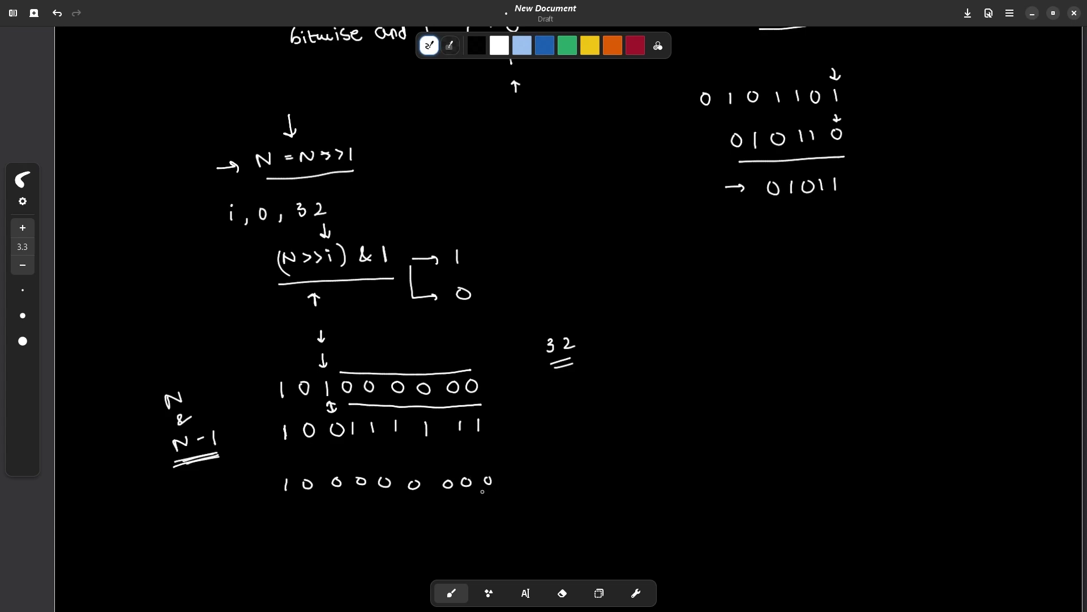
mouse_move(321, 379)
mouse_down()
mouse_move(315, 395)
mouse_move(339, 378)
mouse_move(342, 397)
mouse_up()
Begin the loop code with while (N>0) { and ++ans
mouse_move(687, 352)
mouse_down()
mouse_move(689, 339)
mouse_move(725, 338)
mouse_move(679, 338)
mouse_move(683, 359)
mouse_up()
drag(735, 328, 740, 356)
mouse_move(614, 347)
mouse_down()
mouse_move(644, 351)
mouse_move(648, 340)
mouse_move(667, 353)
mouse_up()
drag(761, 328, 765, 356)
mouse_move(693, 383)
mouse_down()
mouse_move(692, 399)
mouse_move(703, 390)
mouse_up()
mouse_move(706, 384)
mouse_down()
mouse_move(709, 398)
mouse_move(740, 387)
mouse_move(736, 397)
mouse_up()
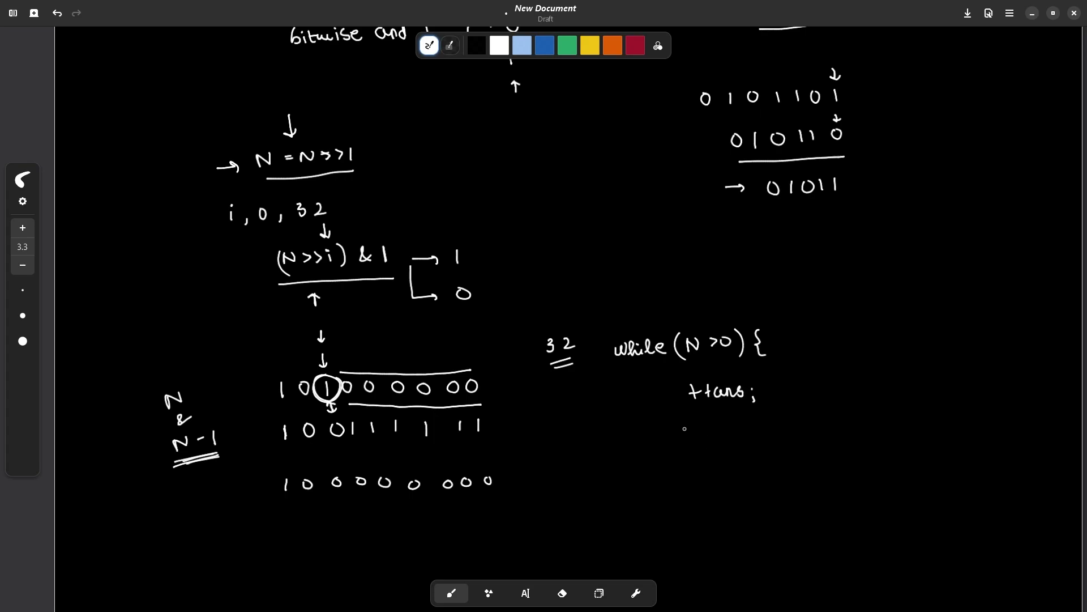
Write N = N & (N-1) inside the loop and close it with a brace
mouse_move(689, 424)
mouse_down()
mouse_move(688, 437)
mouse_move(703, 423)
mouse_move(724, 429)
mouse_up()
mouse_move(713, 436)
mouse_down()
mouse_move(751, 431)
mouse_move(751, 422)
mouse_up()
drag(771, 422, 785, 436)
mouse_move(795, 434)
mouse_down()
mouse_move(796, 420)
mouse_move(814, 423)
mouse_up()
drag(819, 415, 824, 435)
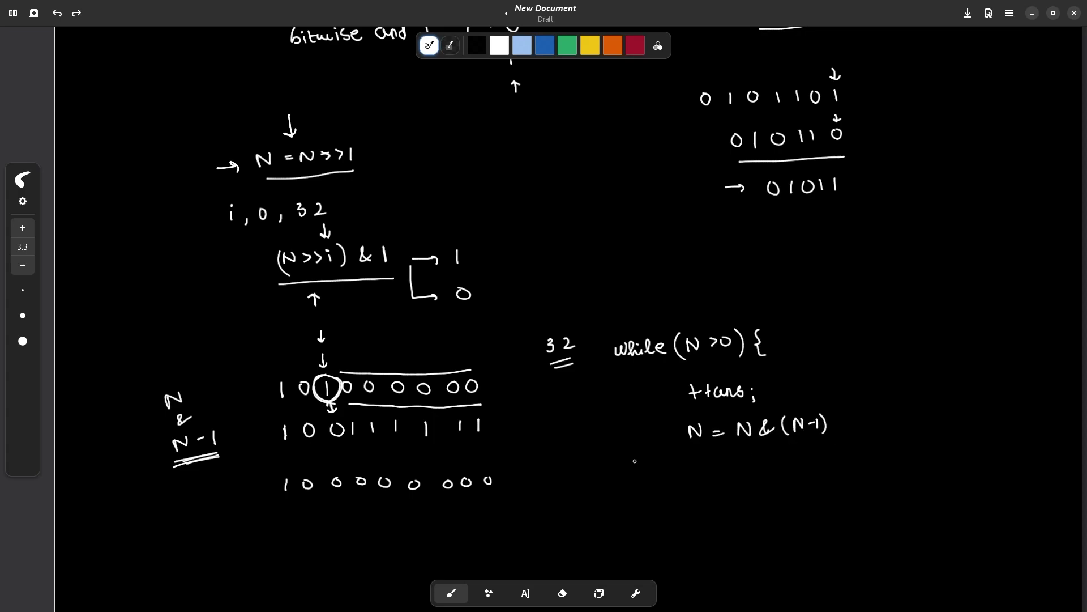
drag(635, 461, 641, 484)
Mark the loop condition with an arrow, underline ++ans, and rule a line under the loop
drag(665, 301, 667, 323)
drag(662, 314, 672, 315)
drag(685, 408, 731, 406)
scroll(538, 554, down, 3)
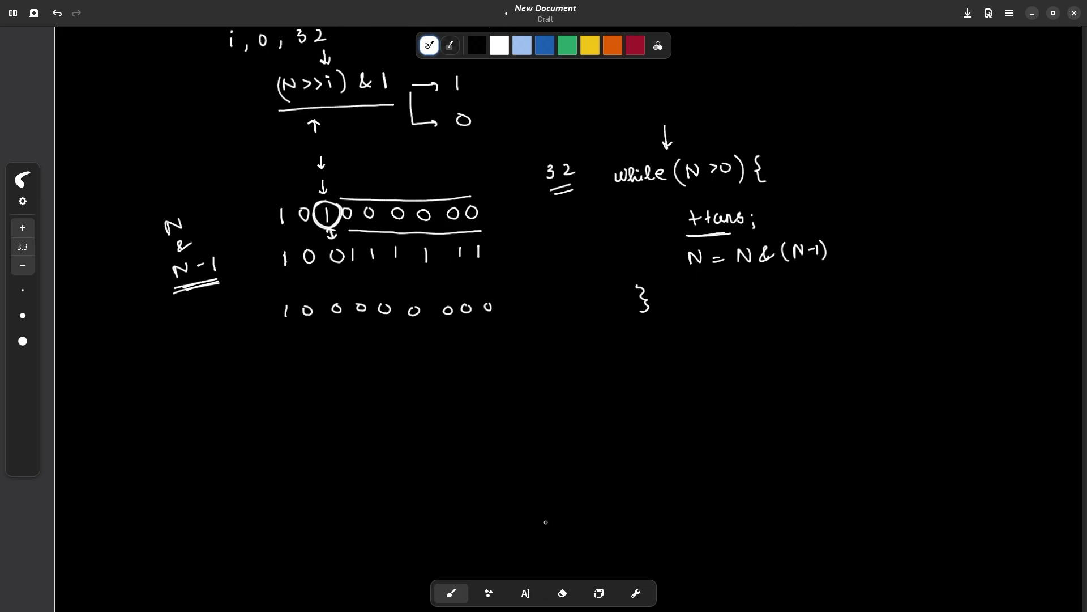
drag(640, 332, 803, 319)
In GeeksforGeeks, go over setBits line by line (ans = 0, while, ++ans, N &= (N-1), return ans) and submit
key(alt+Tab)
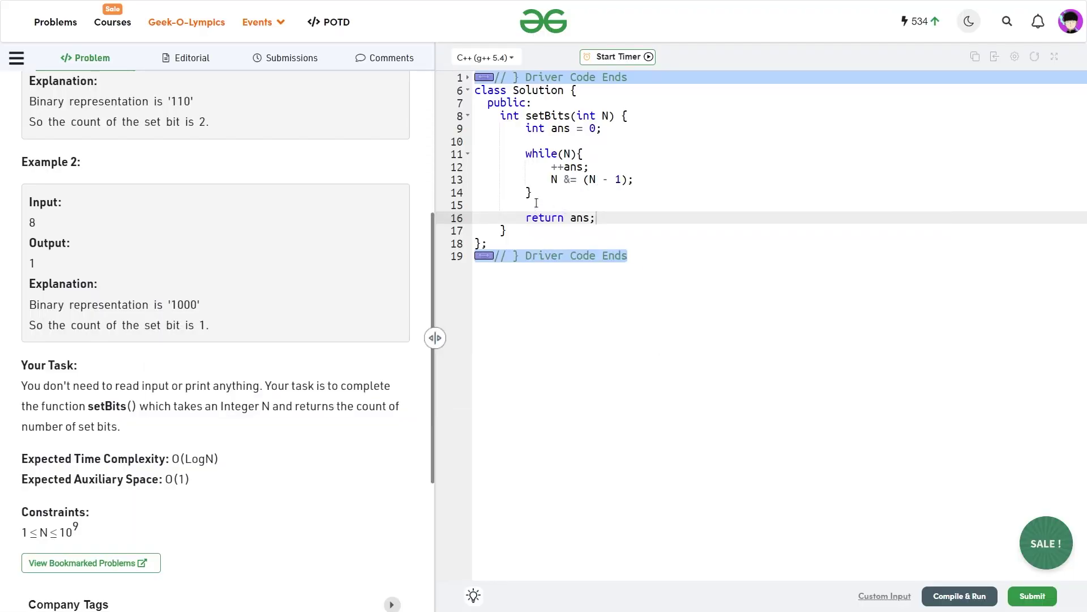
drag(527, 129, 616, 130)
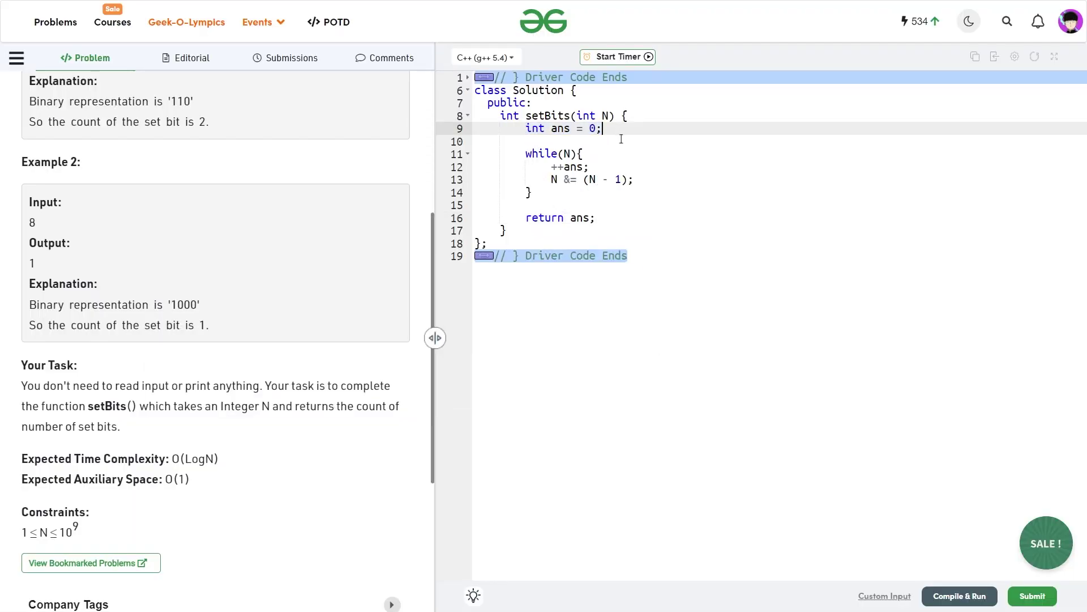
drag(525, 154, 565, 154)
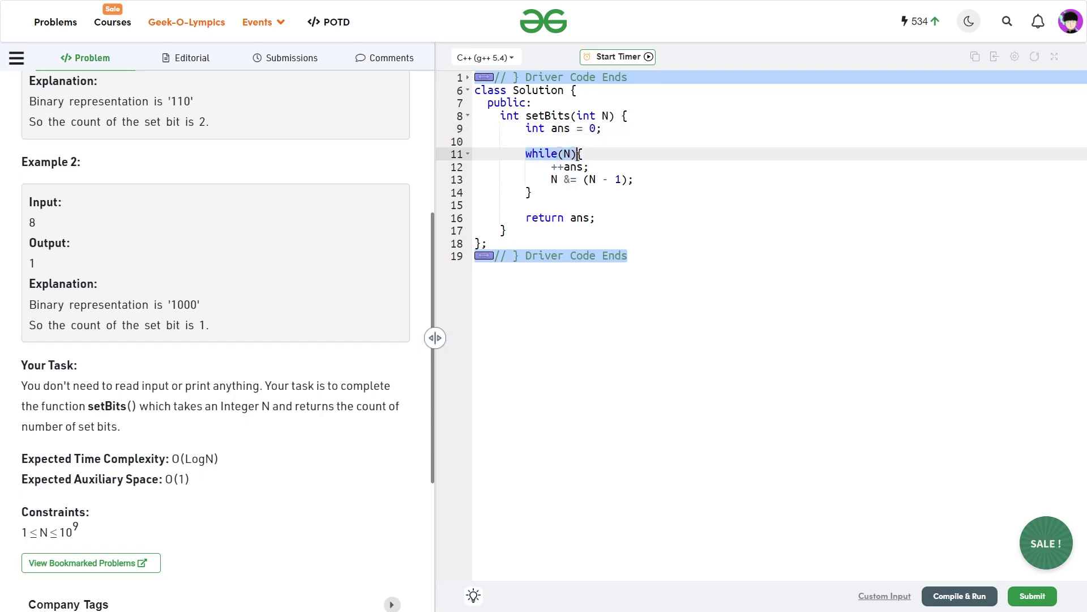
click(570, 154)
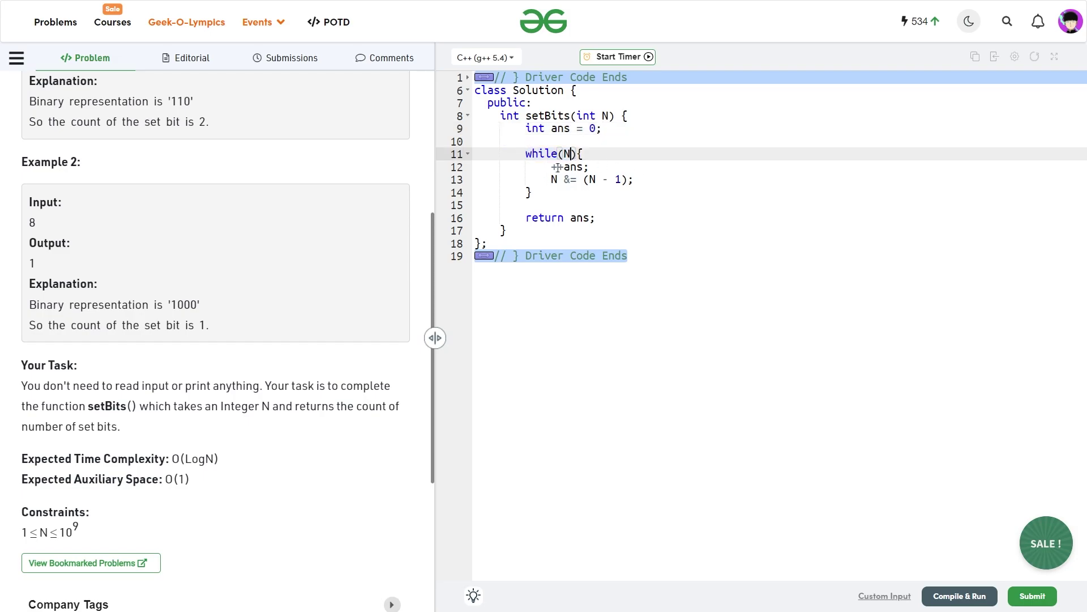
drag(551, 167, 651, 182)
click(587, 168)
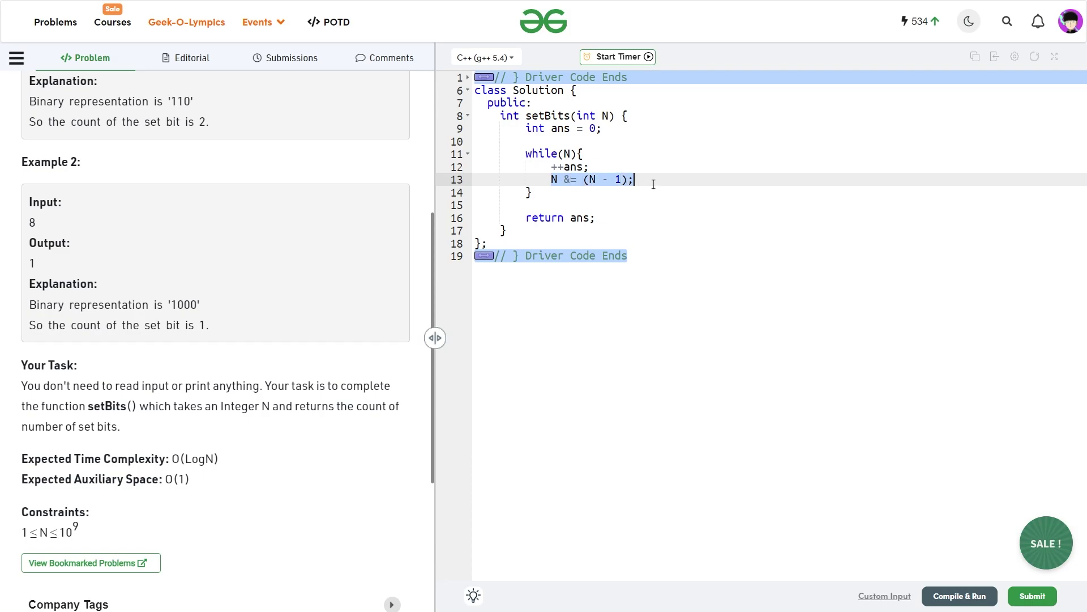
click(652, 182)
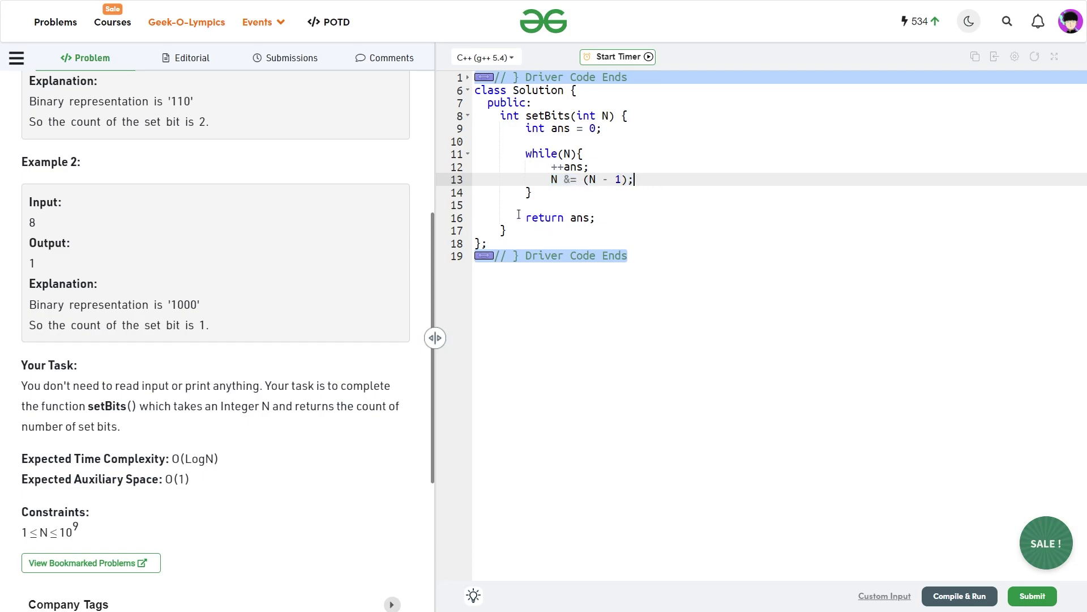
drag(520, 217, 597, 218)
click(597, 218)
click(1033, 594)
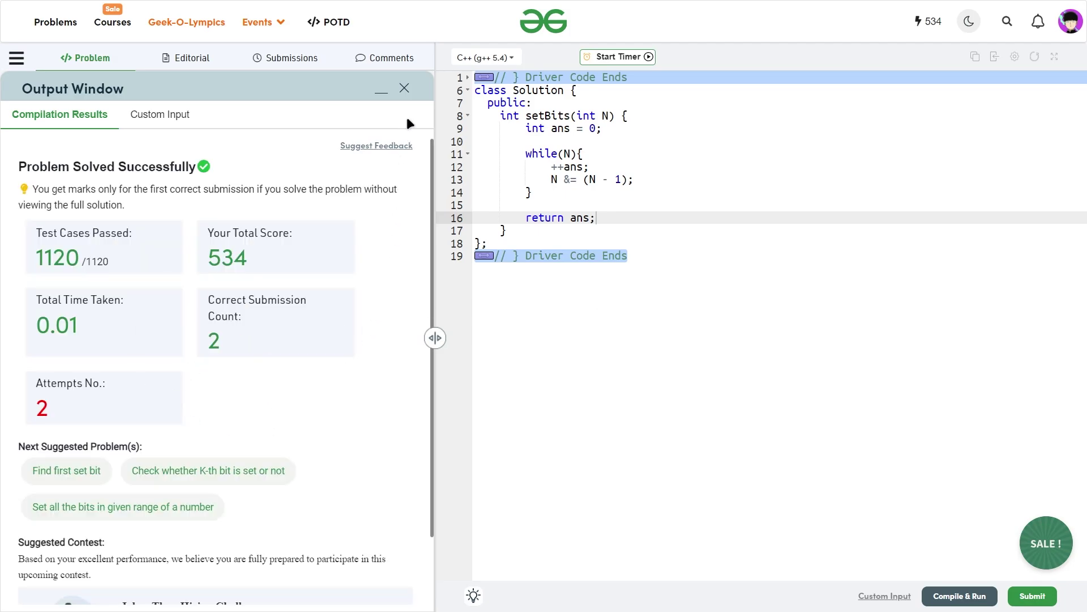
Close the 1120/1120 passed results panel and scroll the problem statement back to the top
click(405, 89)
scroll(330, 284, up, 5)
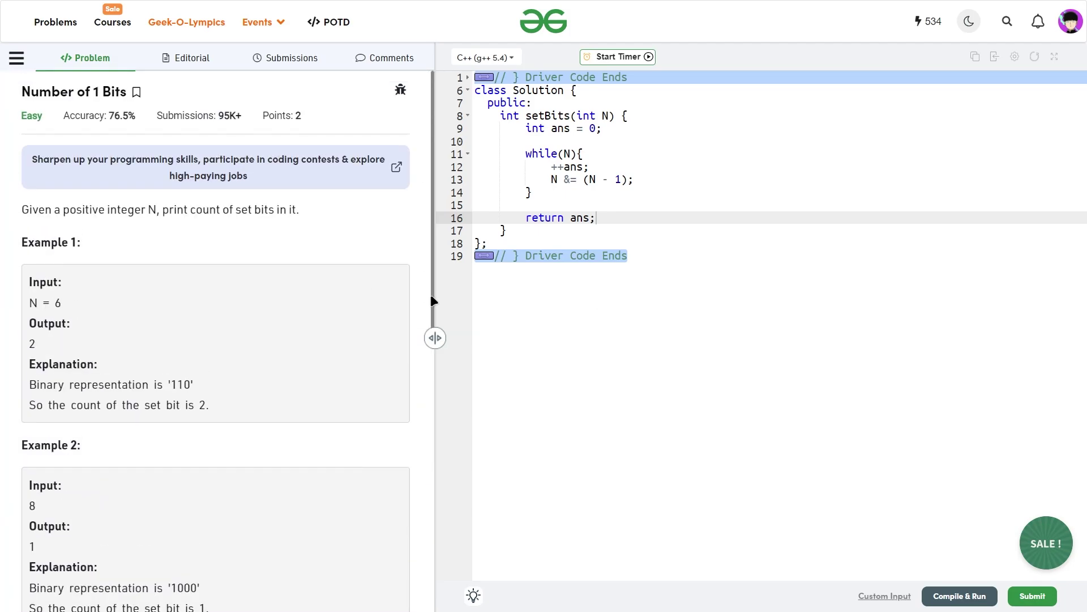